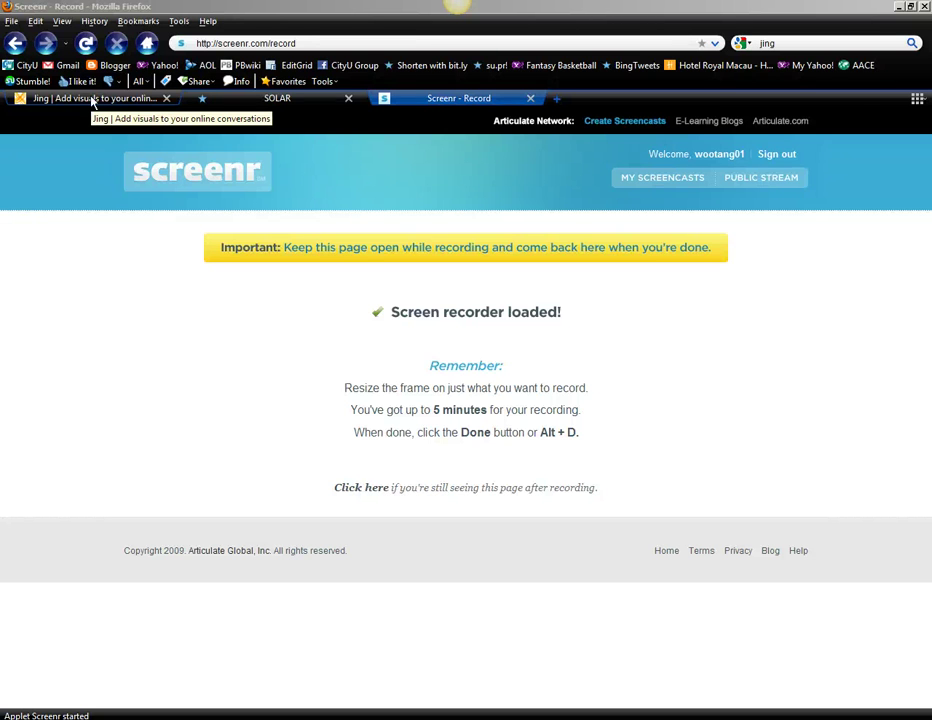
# - Download the Jing for Windows installer, jing_setup.exe, from the Jing website
pyautogui.click(93, 99)
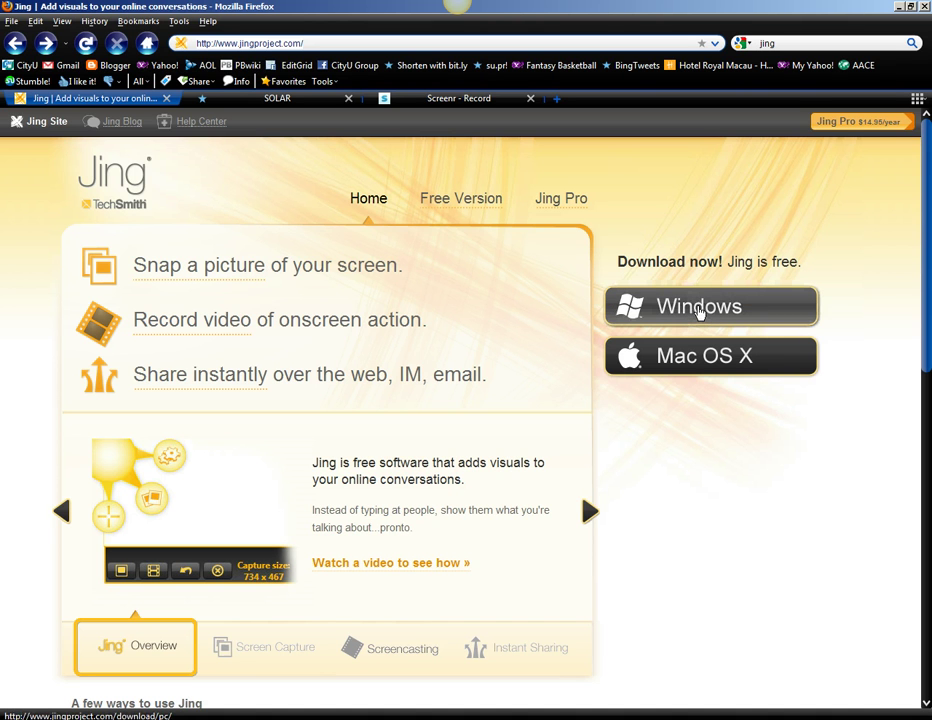
pyautogui.click(700, 312)
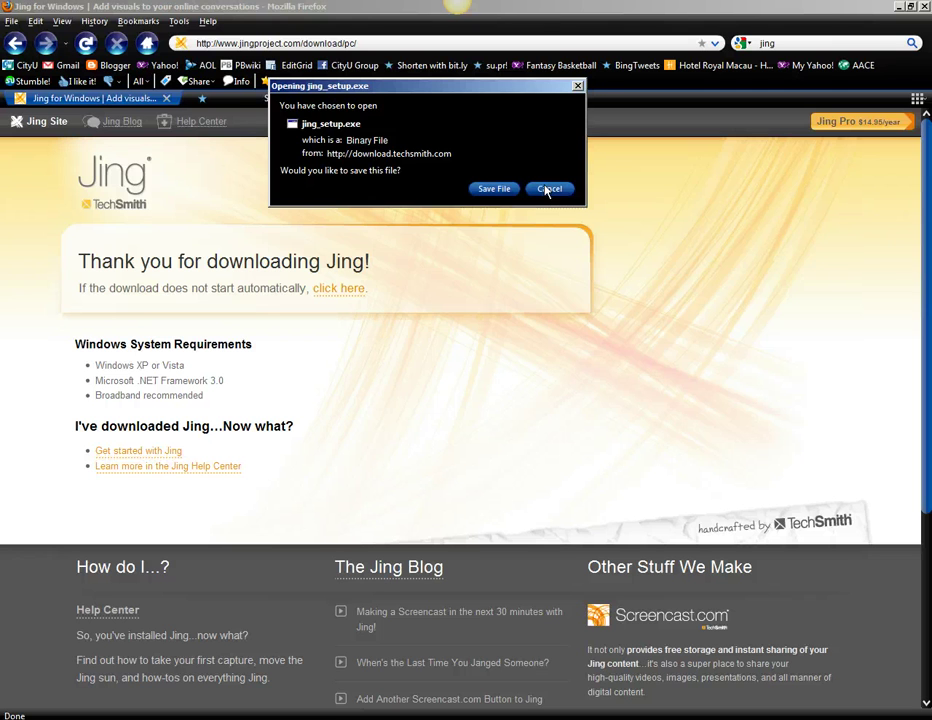
# - Cancel the jing_setup.exe download and return to the Jing home page
pyautogui.click(547, 190)
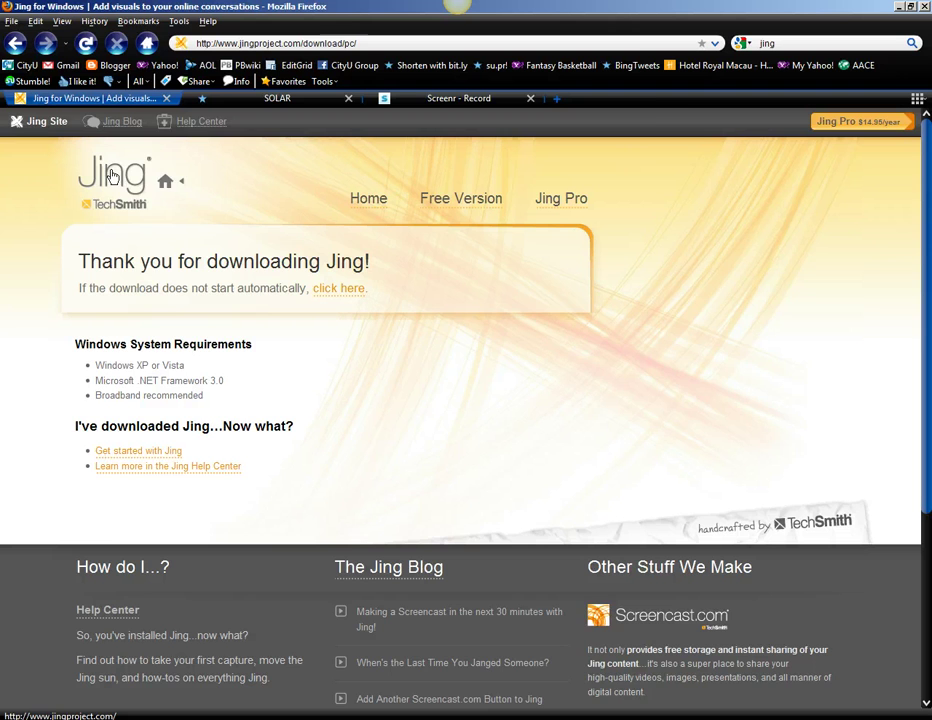
pyautogui.click(16, 44)
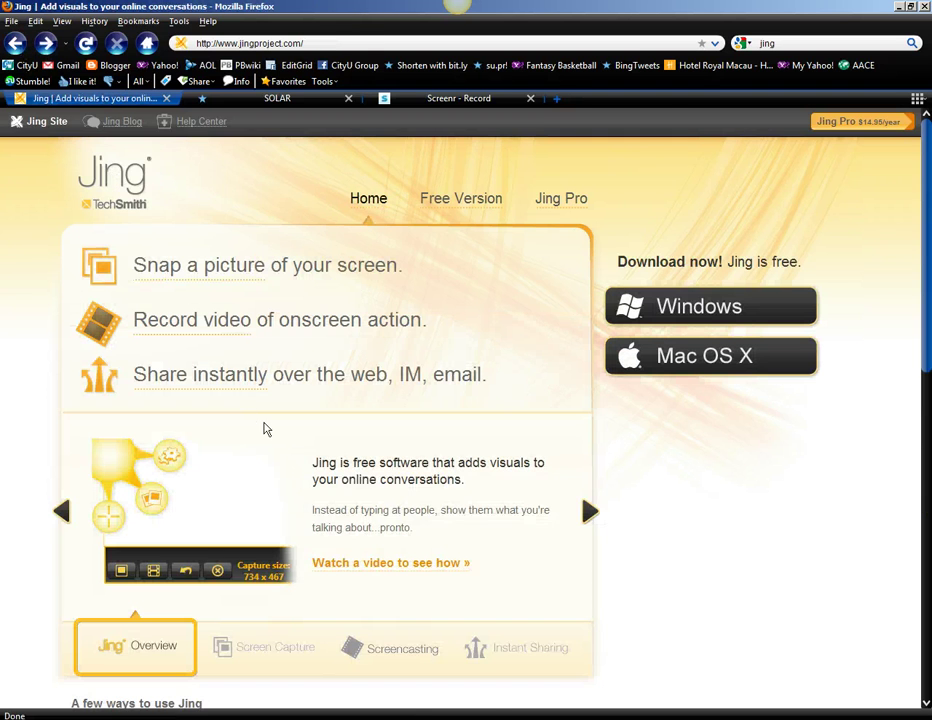
pyautogui.scroll(-2, 264, 429)
# - Browse the Screen Capture, Screencasting and Instant Sharing feature slides, then minimize Firefox
pyautogui.click(285, 567)
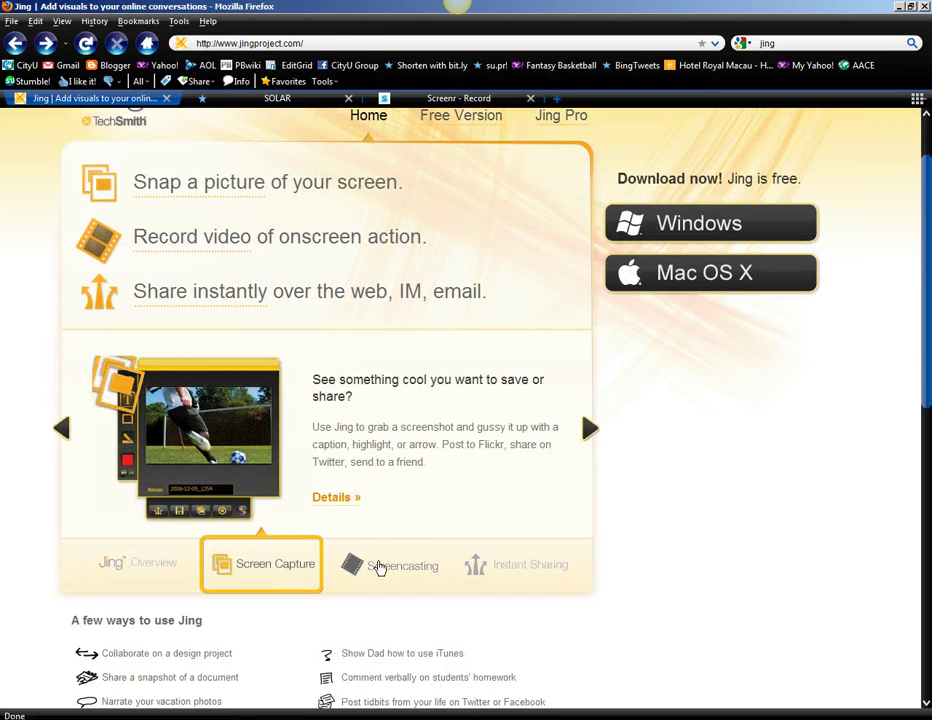
pyautogui.click(386, 566)
pyautogui.click(505, 570)
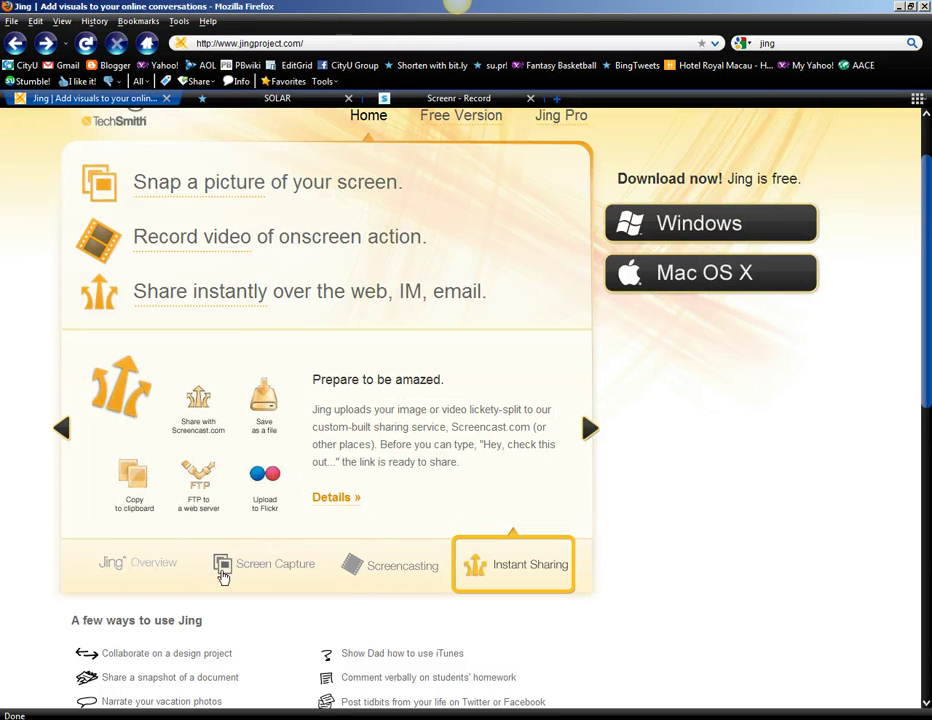
pyautogui.click(258, 572)
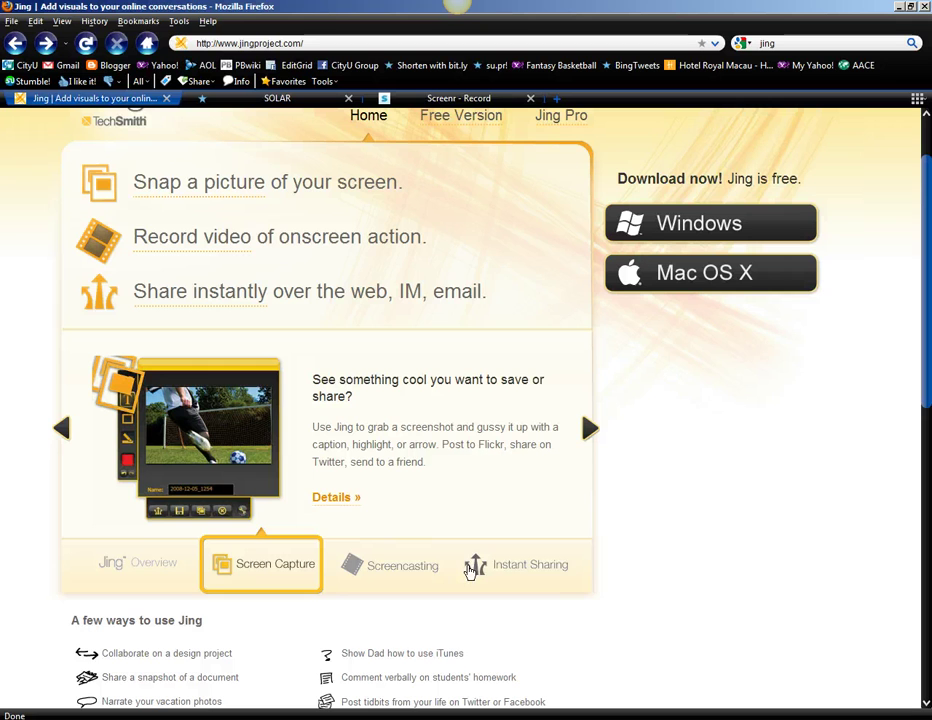
pyautogui.scroll(2, 706, 522)
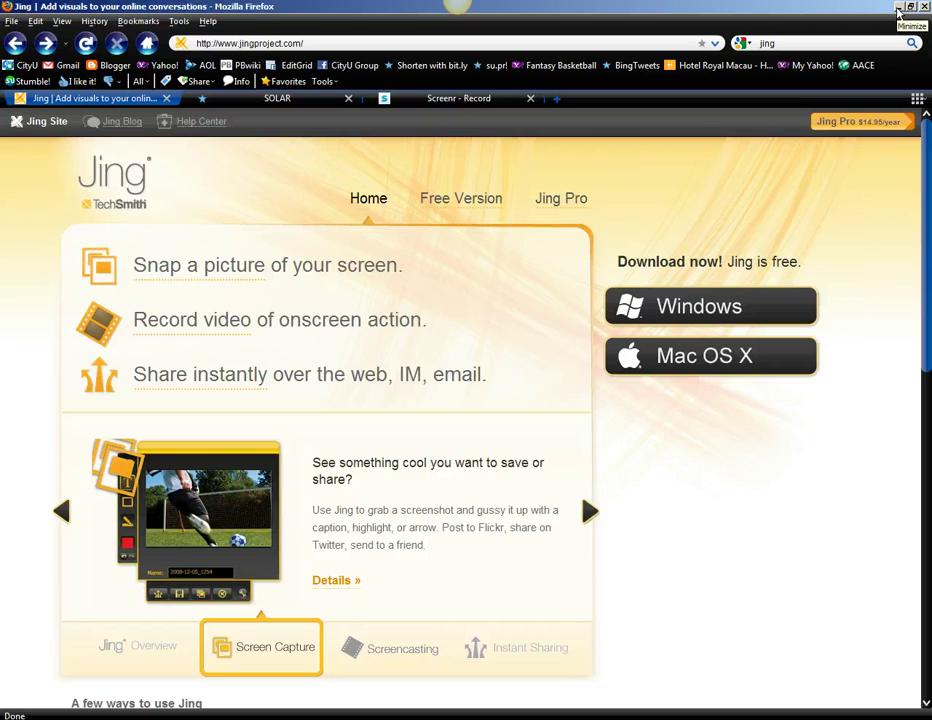
pyautogui.click(898, 8)
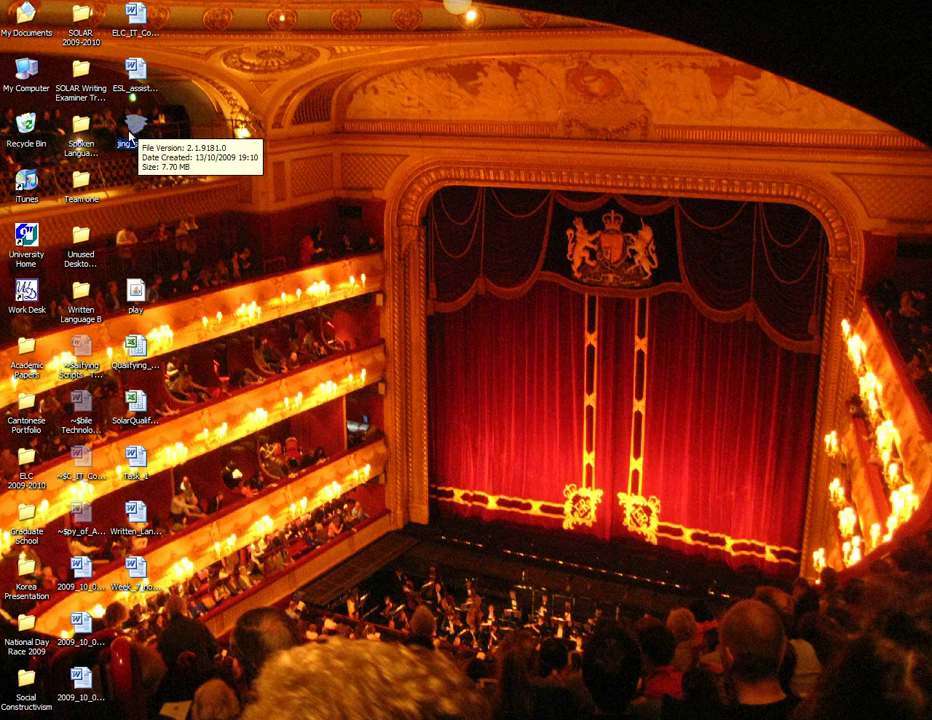
# - Launch Jing from Start > All Programs > TechSmith > Jing
pyautogui.press('super')
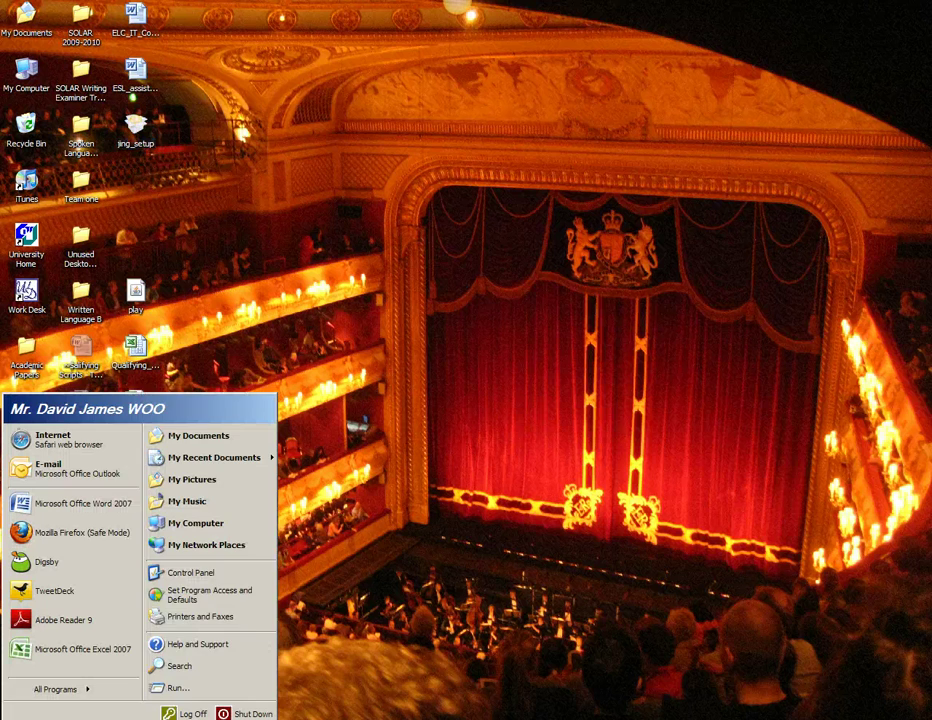
pyautogui.moveTo(65, 690)
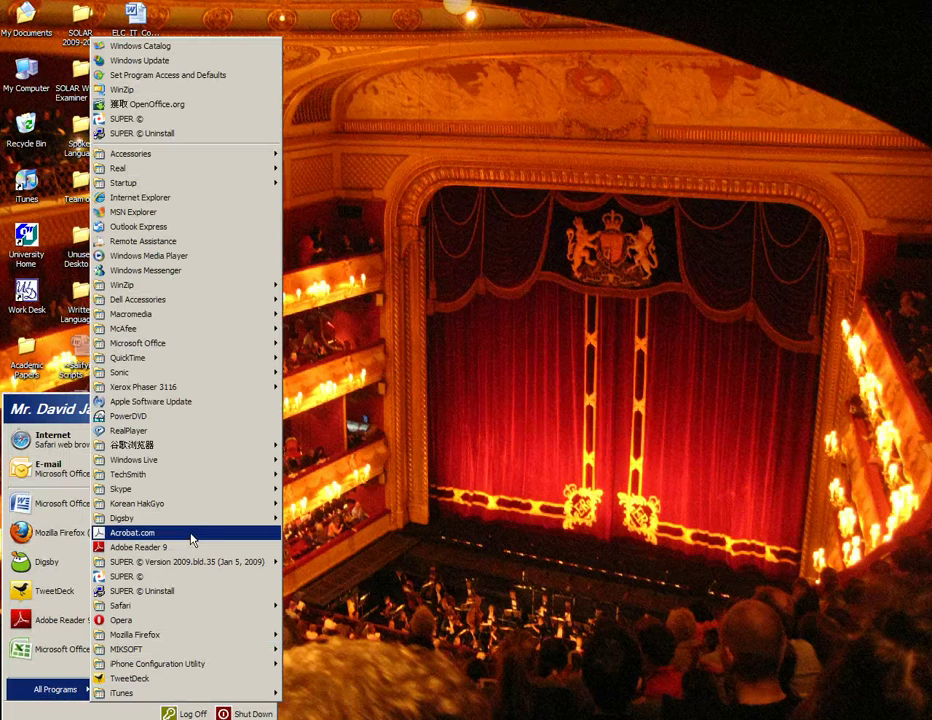
pyautogui.moveTo(214, 484)
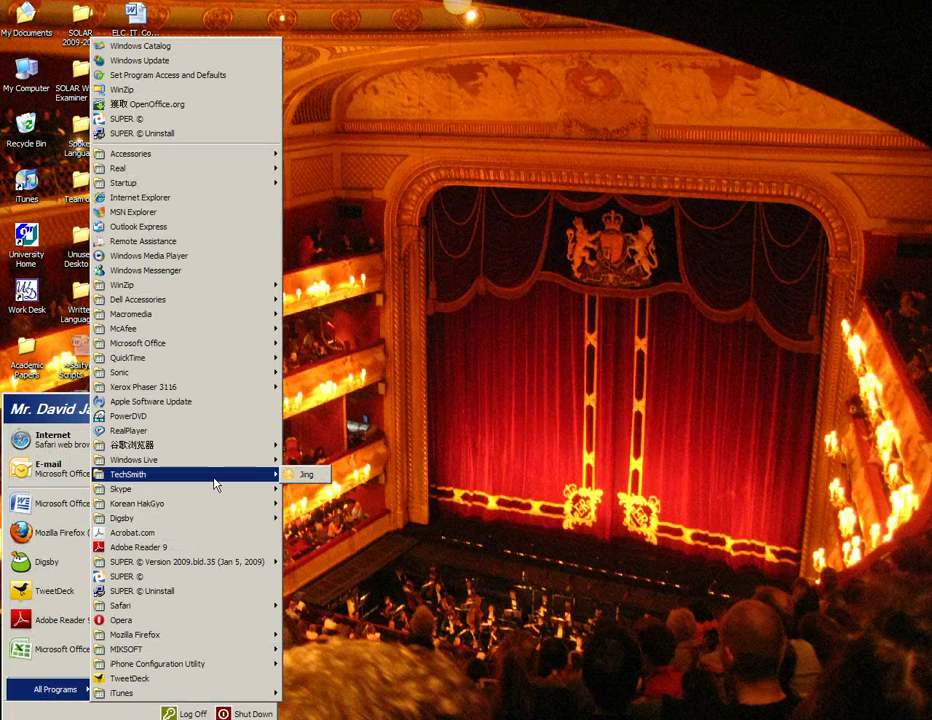
pyautogui.click(306, 476)
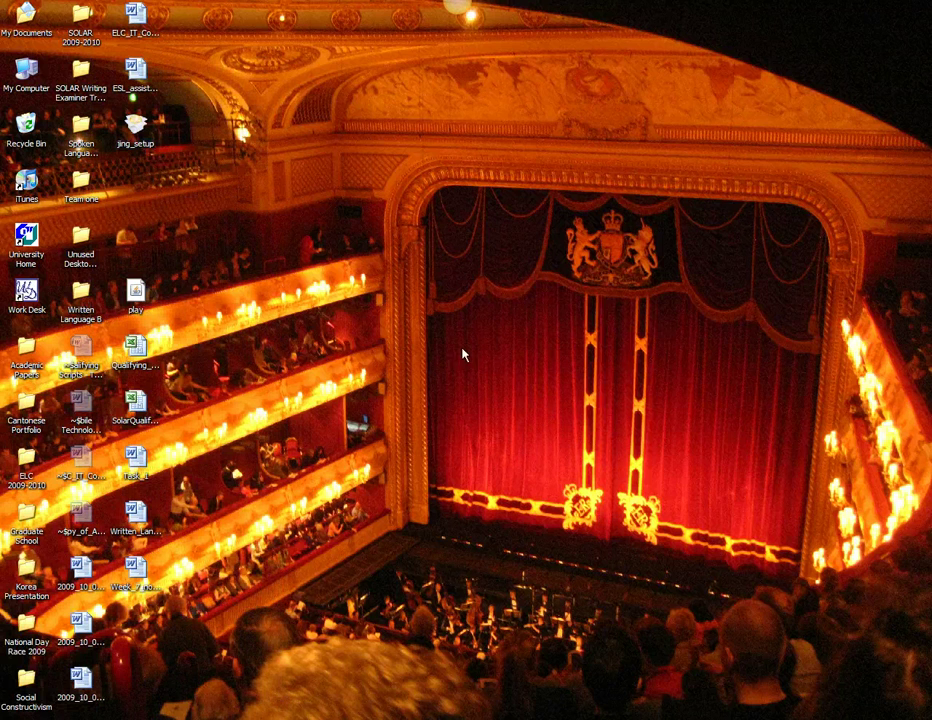
pyautogui.moveTo(455, 13)
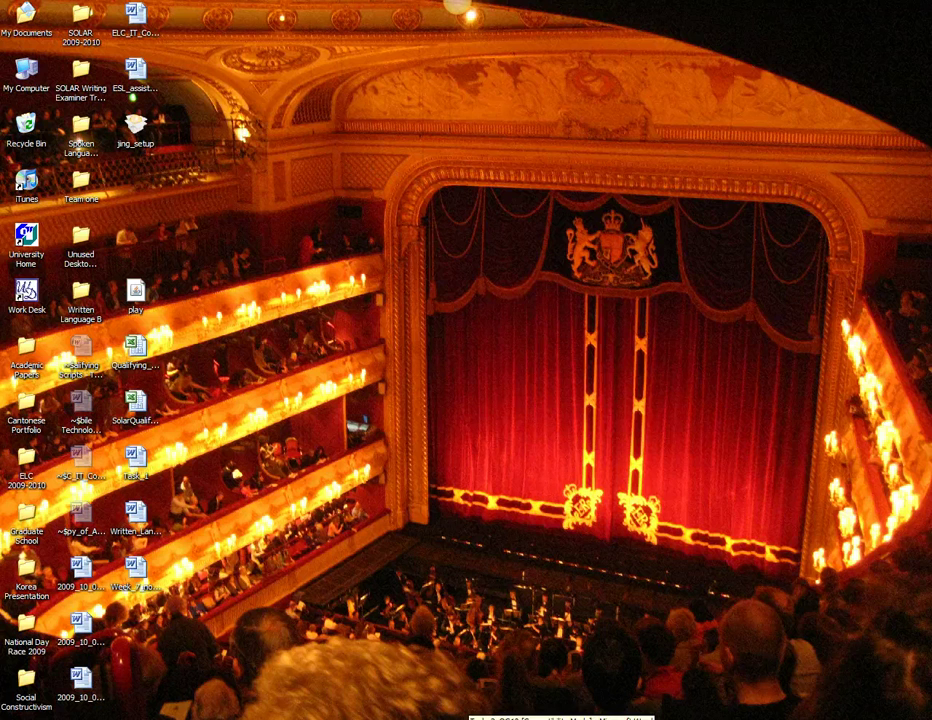
# - Restore the Task_2_QC10 Word essay and start a Jing capture of its window
pyautogui.click(560, 717)
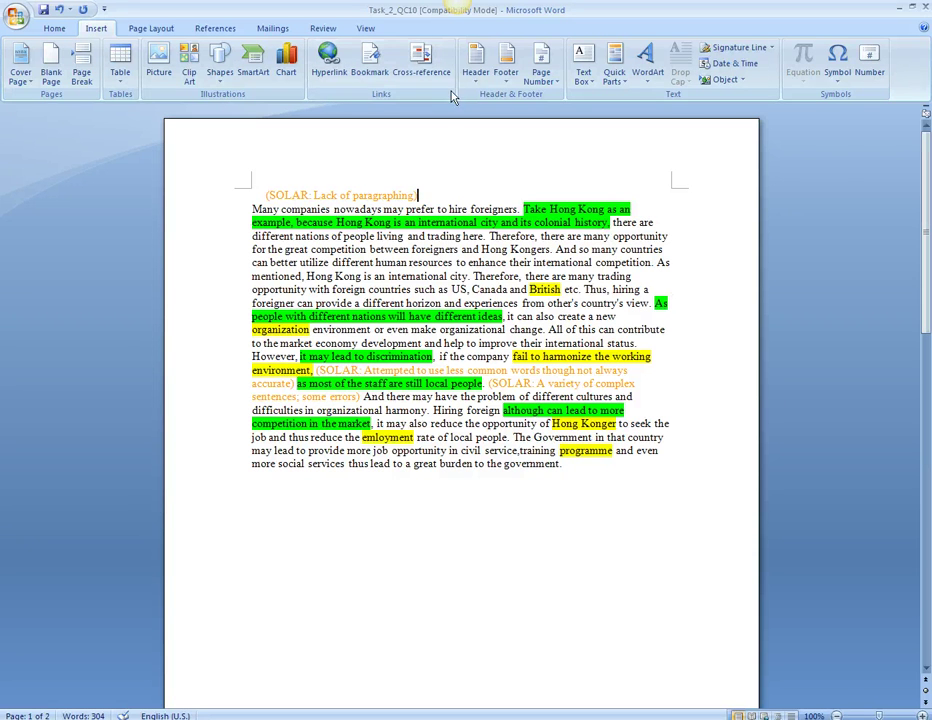
pyautogui.click(449, 17)
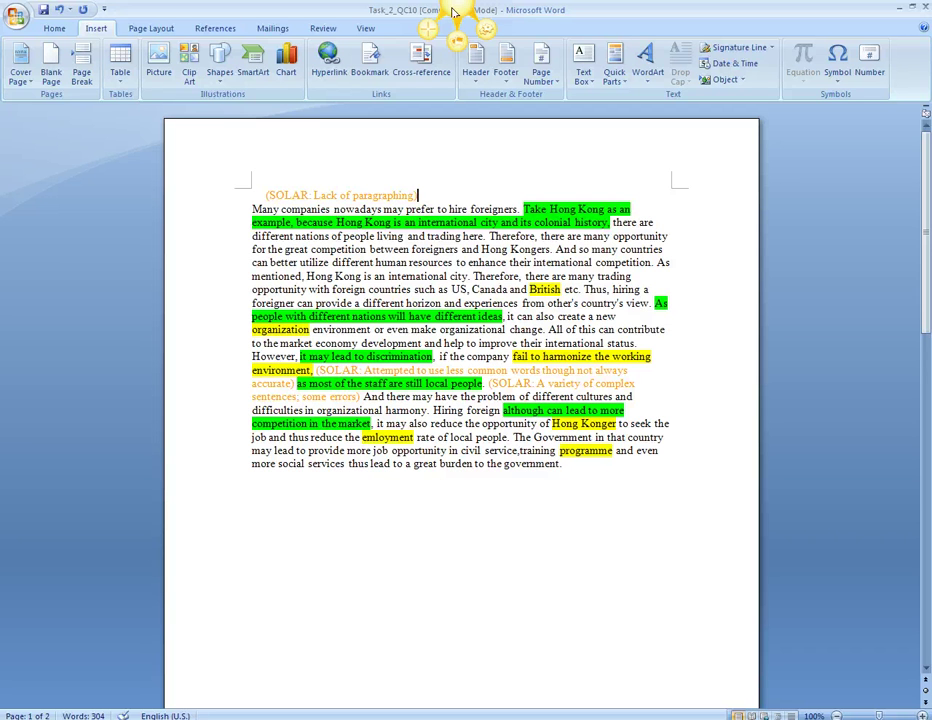
pyautogui.click(428, 32)
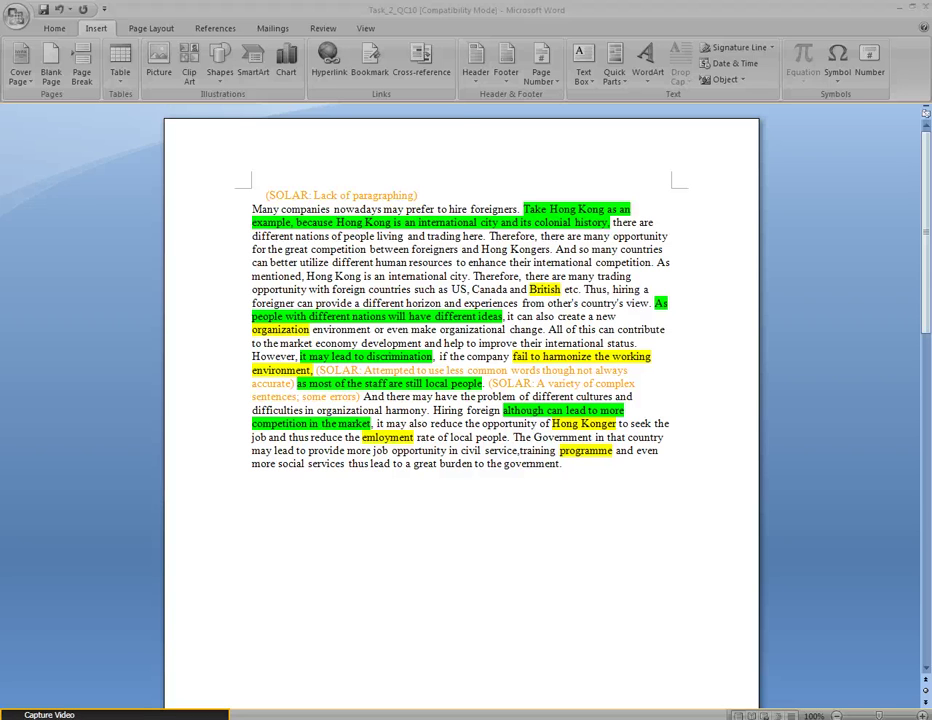
# - Record narrated feedback over the essay window, then stop to preview 2009-10-13_1915
pyautogui.click(49, 714)
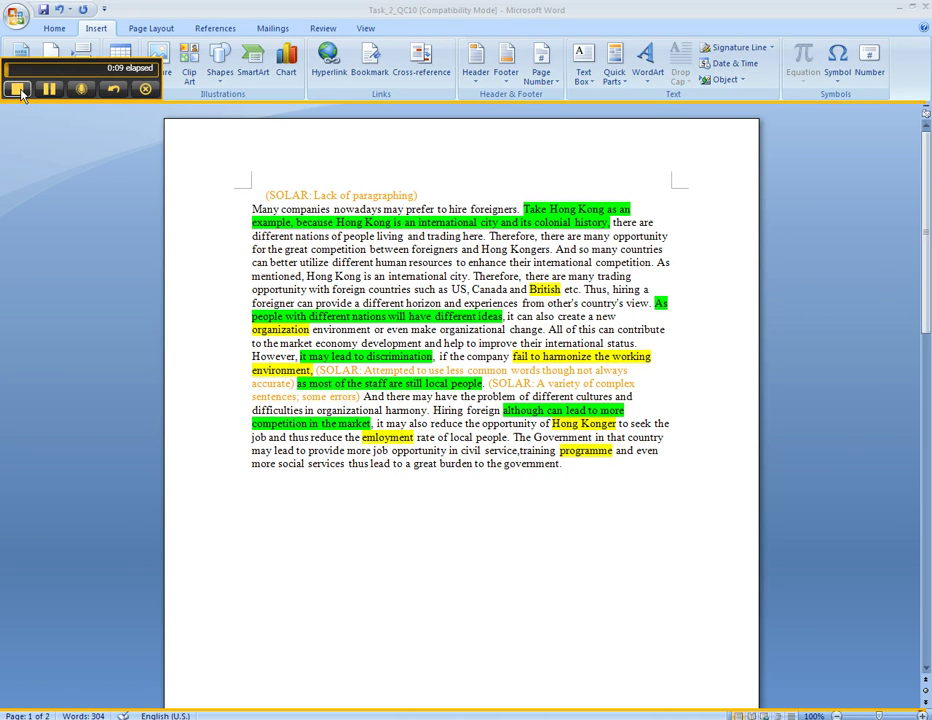
pyautogui.click(18, 90)
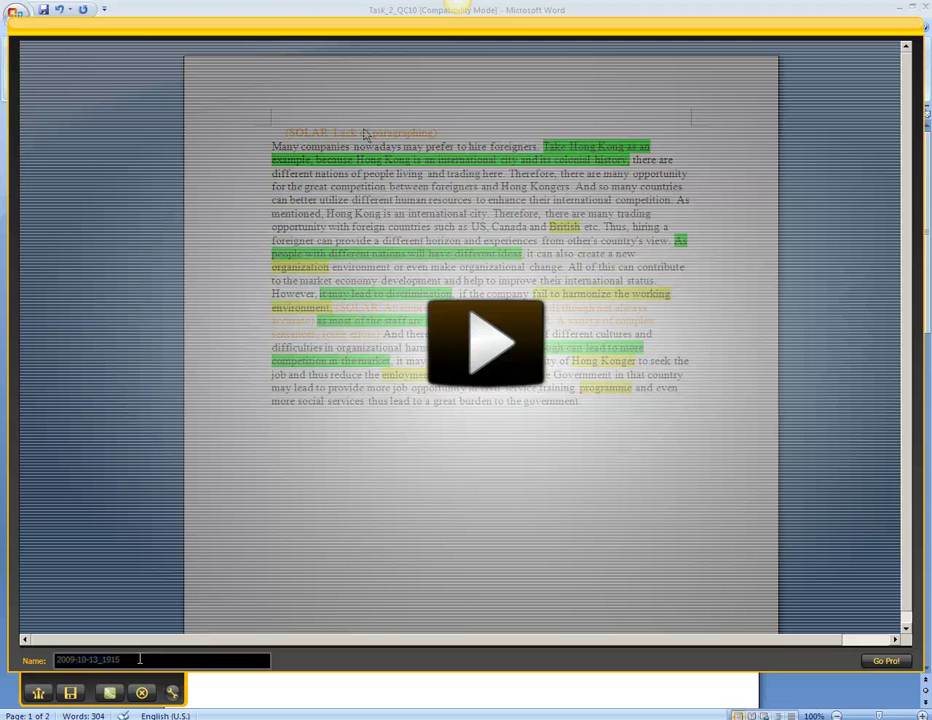
# - Save the 2009-10-13_1915 screencast to the Desktop as an SWF file
pyautogui.click(71, 693)
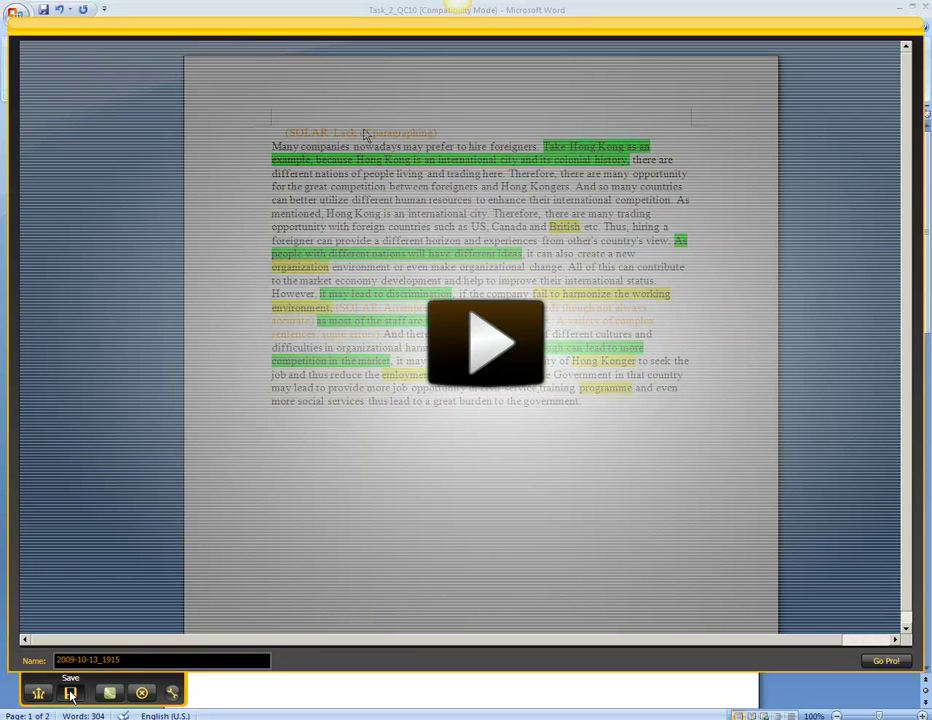
pyautogui.click(70, 694)
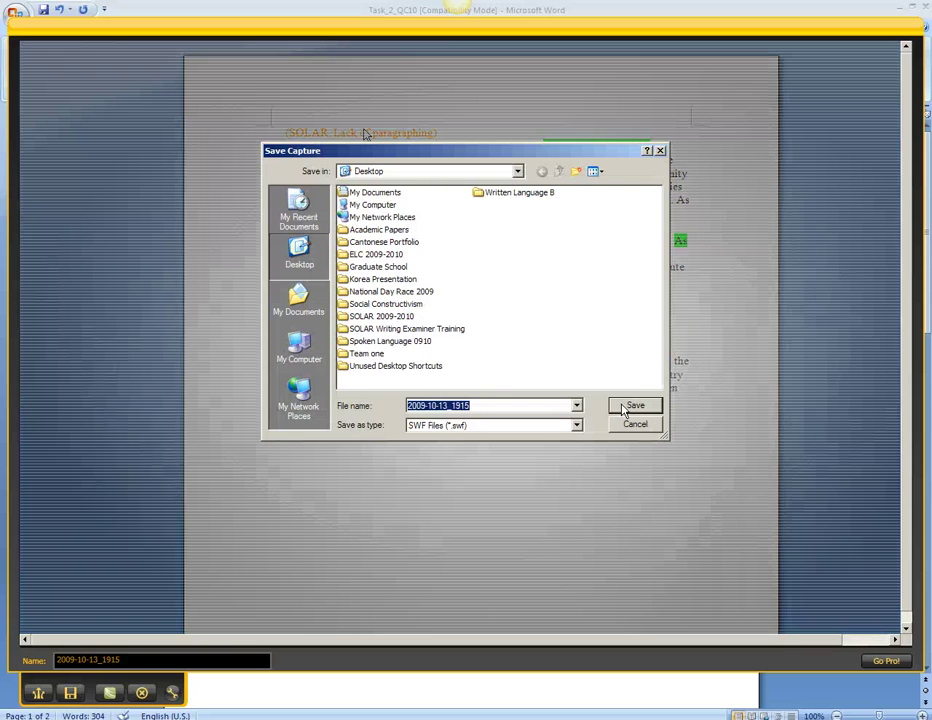
pyautogui.click(623, 408)
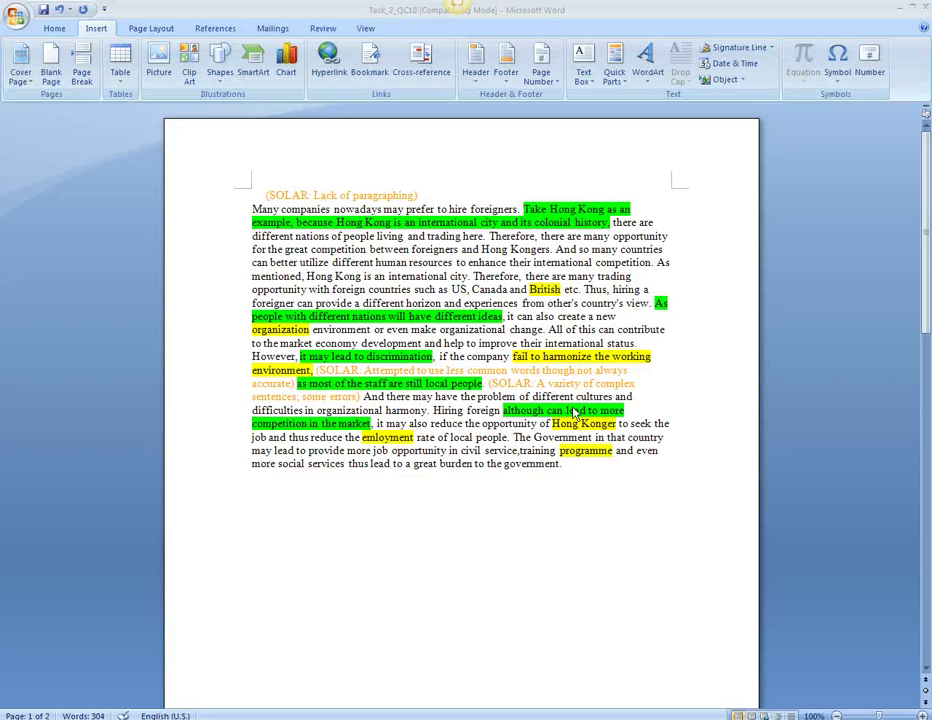
# - Minimize Word and bring up the SOLAR login page in Firefox
pyautogui.click(903, 14)
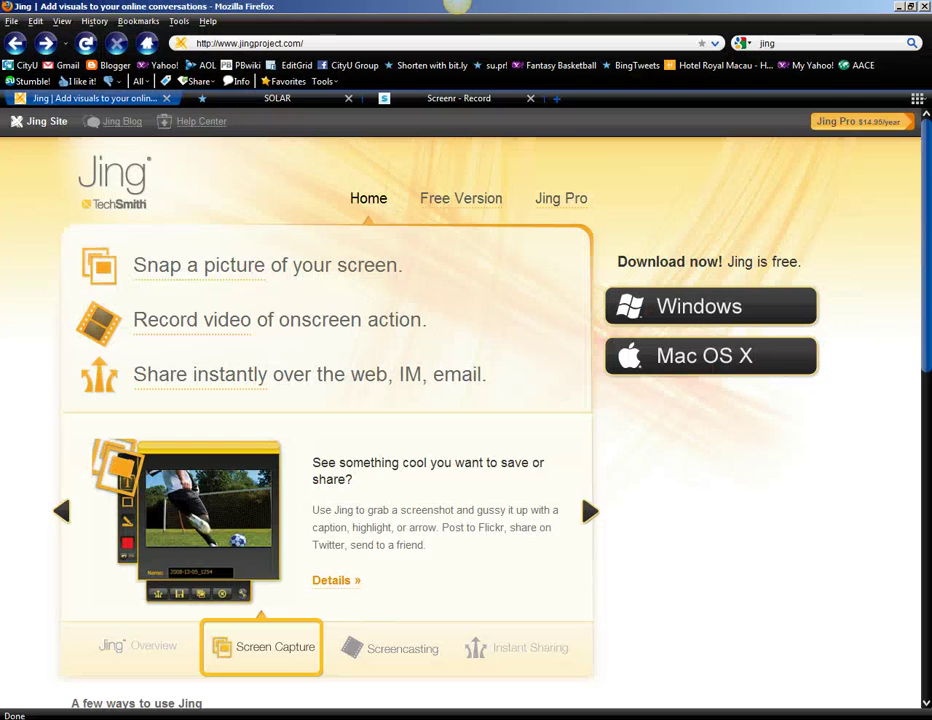
pyautogui.click(289, 101)
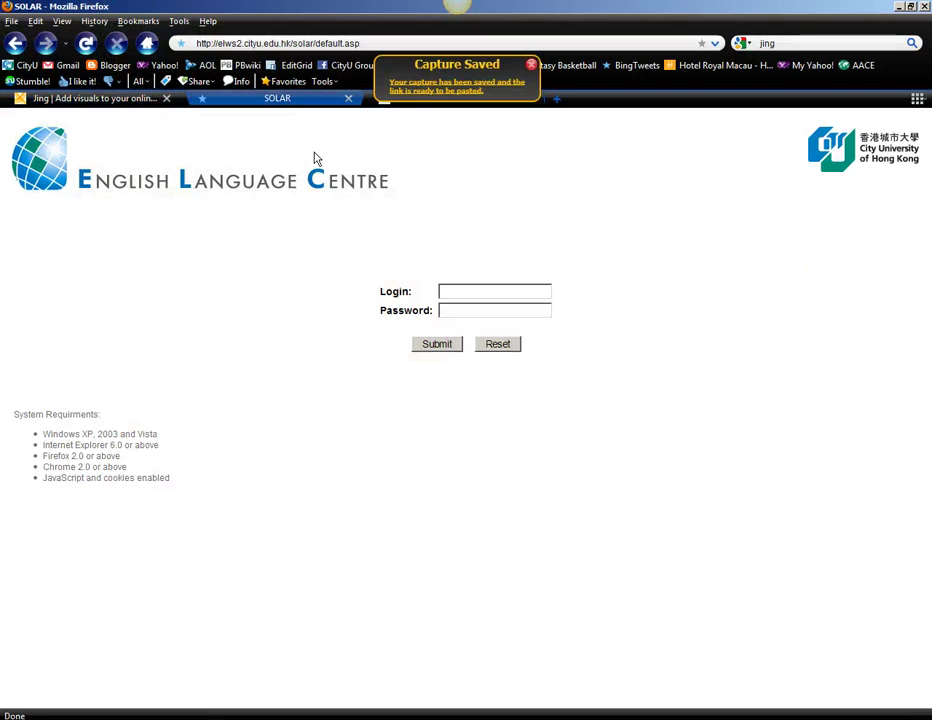
pyautogui.click(531, 64)
# - Log in to SOLAR with the marker account's login name and password
pyautogui.click(461, 294)
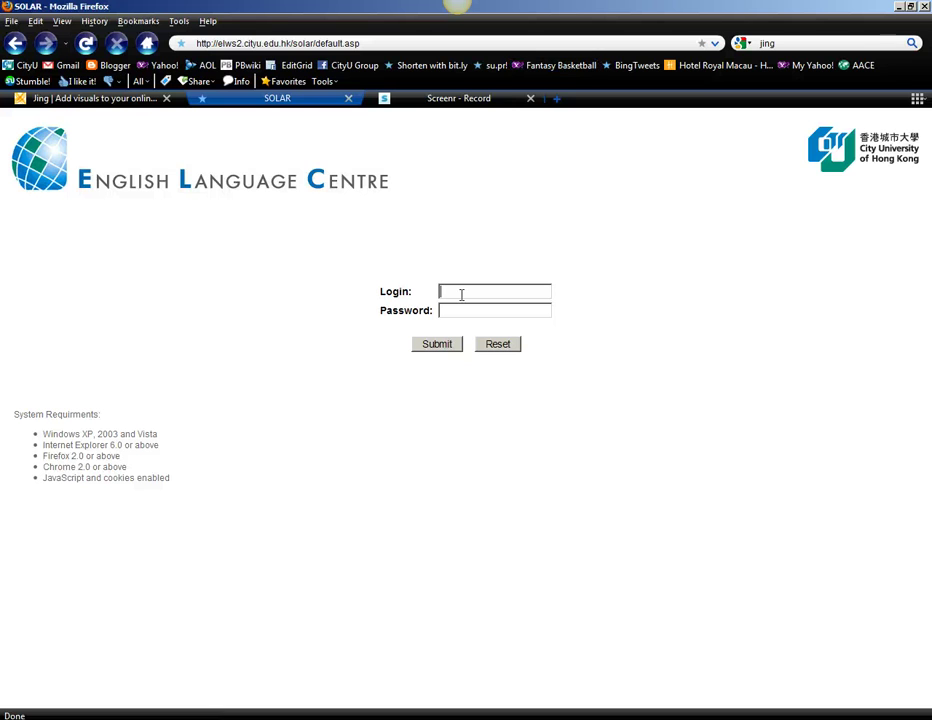
pyautogui.write('m')
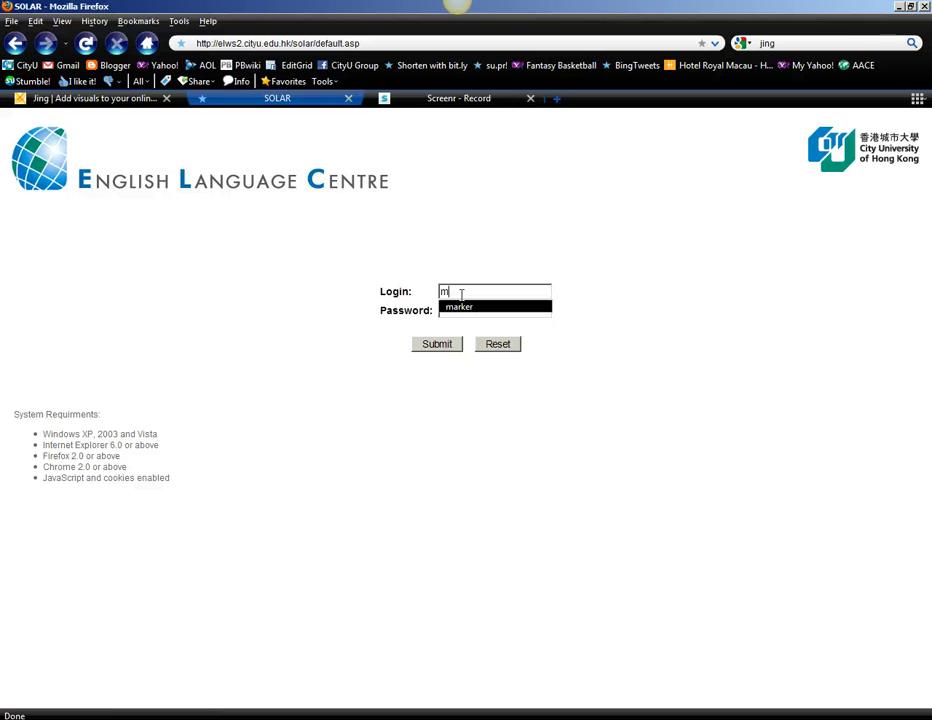
pyautogui.write('arker')
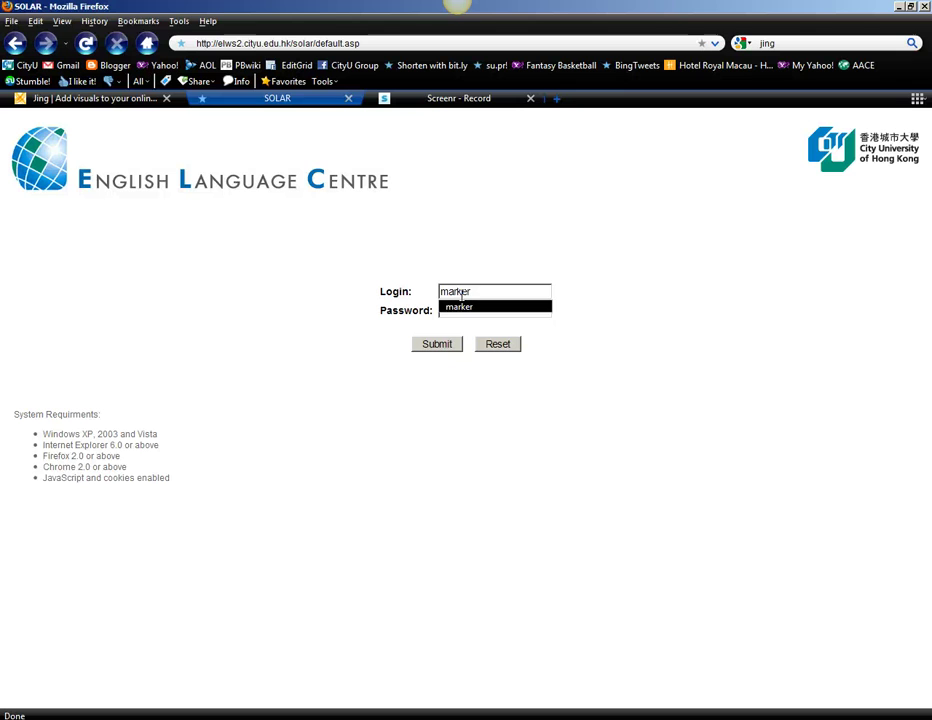
pyautogui.click(531, 314)
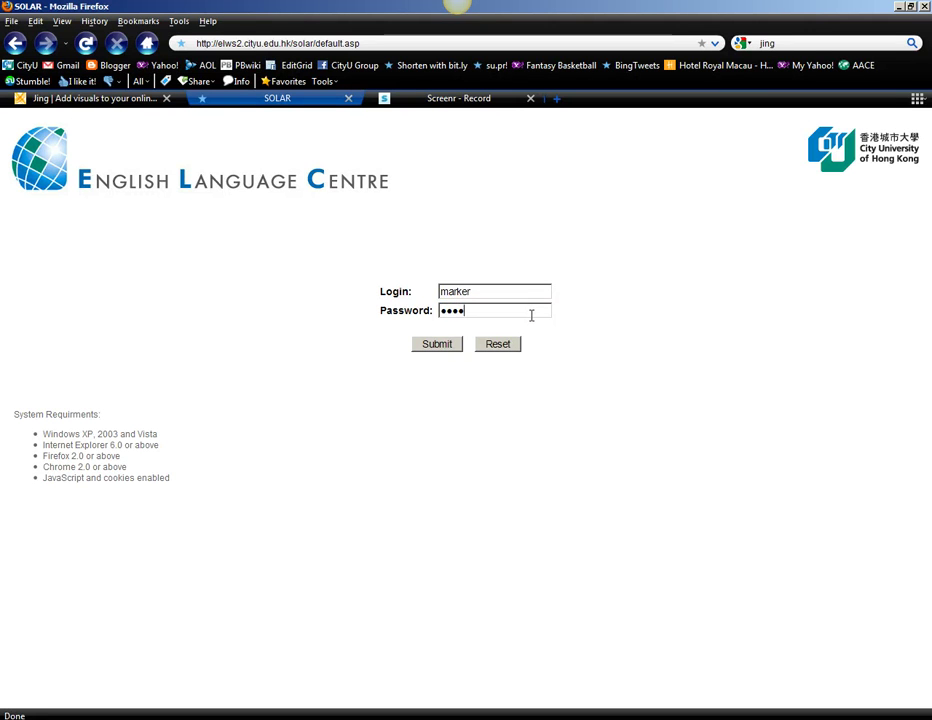
pyautogui.write('•••••••••')
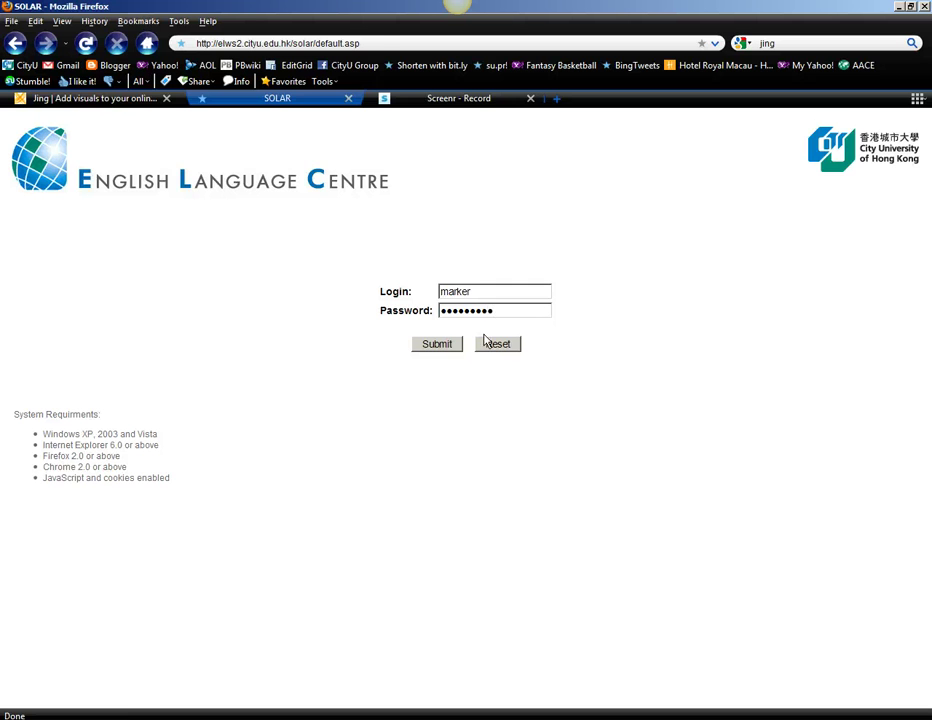
pyautogui.click(439, 344)
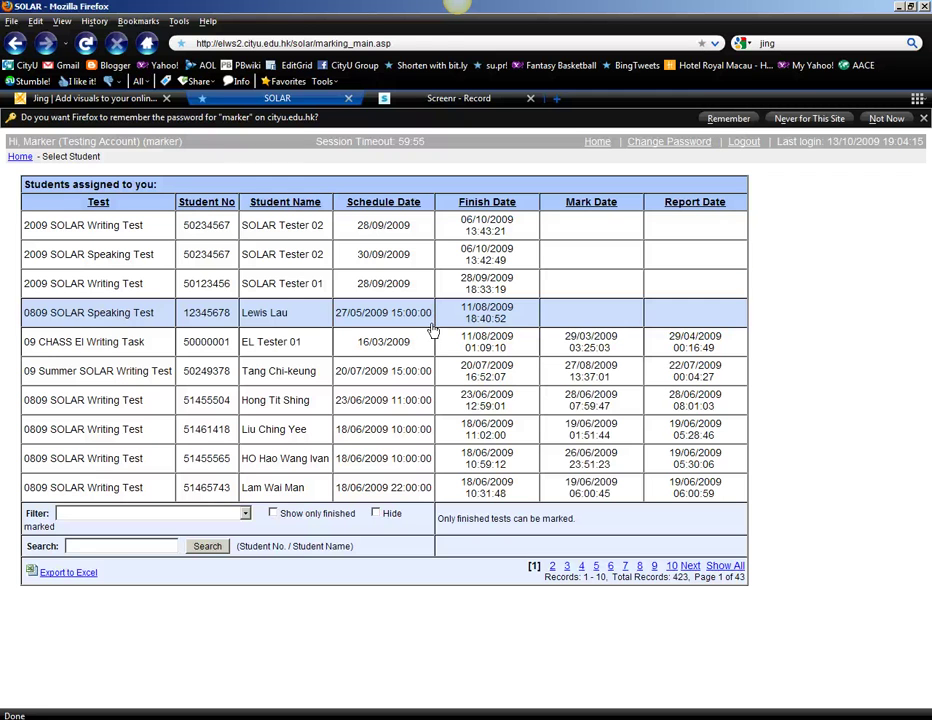
# - Open the 09 CHASS El Writing Task and go to its Upload Jing SWF file page
pyautogui.click(41, 342)
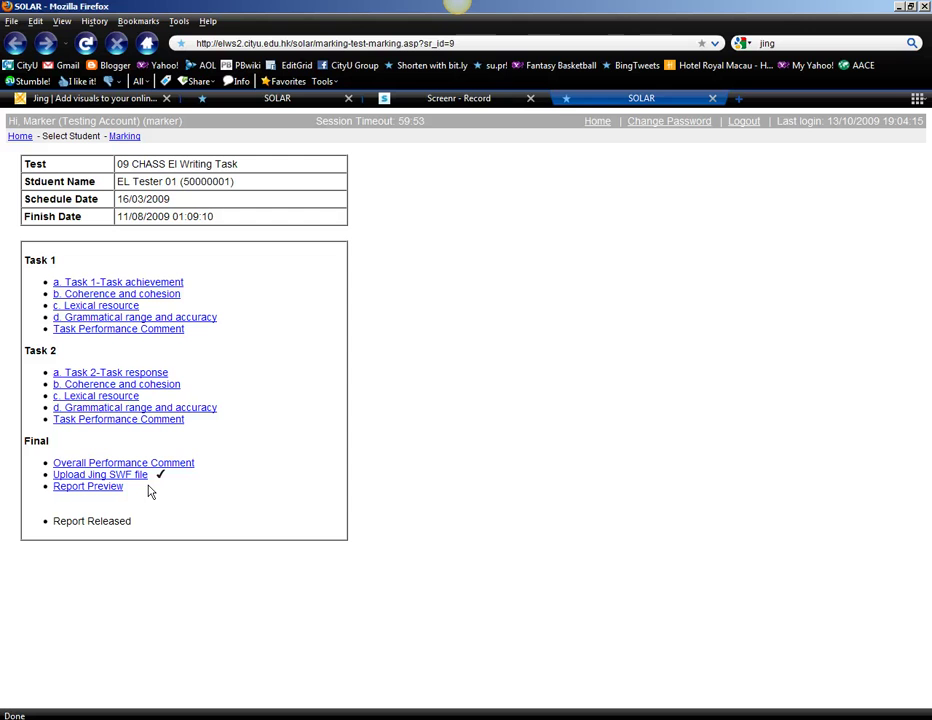
pyautogui.moveTo(50, 441)
pyautogui.mouseDown()
pyautogui.moveTo(31, 435)
pyautogui.moveTo(44, 458)
pyautogui.moveTo(37, 443)
pyautogui.mouseUp()
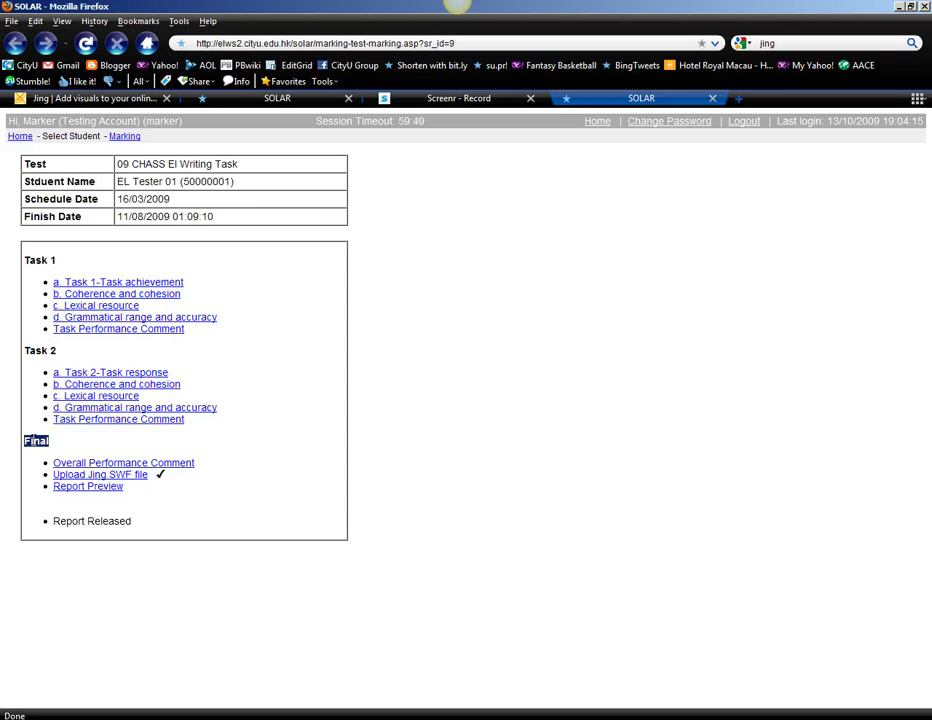
pyautogui.click(115, 476)
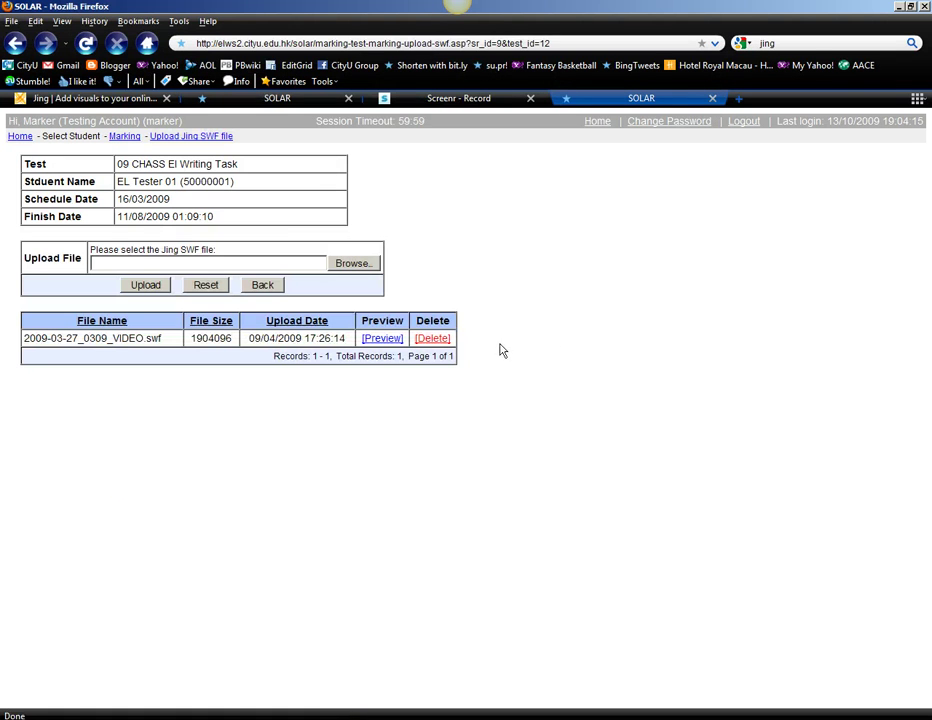
pyautogui.click(219, 264)
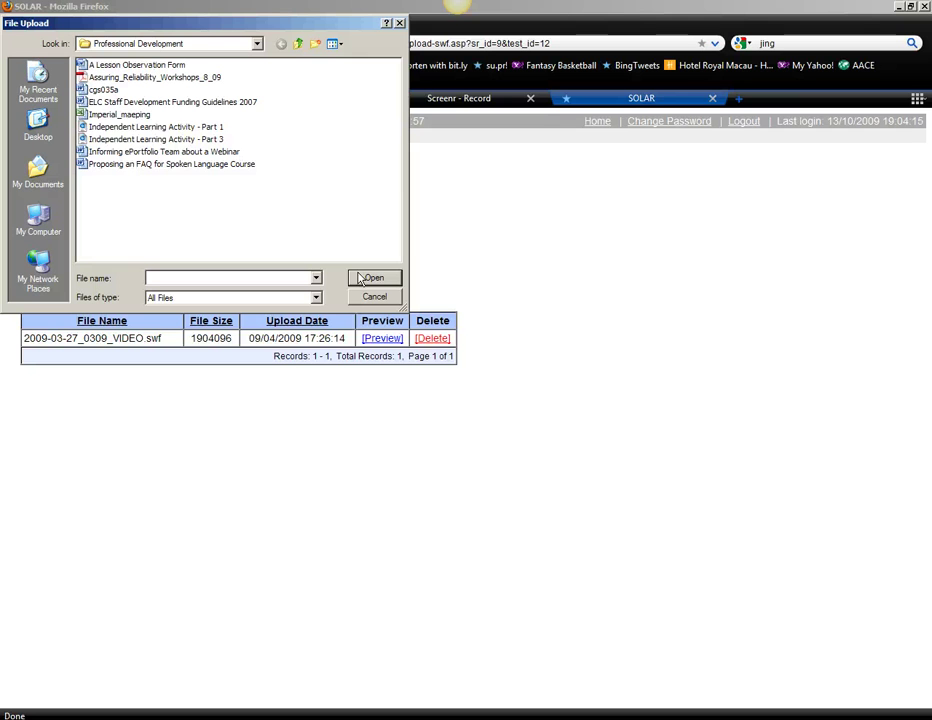
pyautogui.click(37, 125)
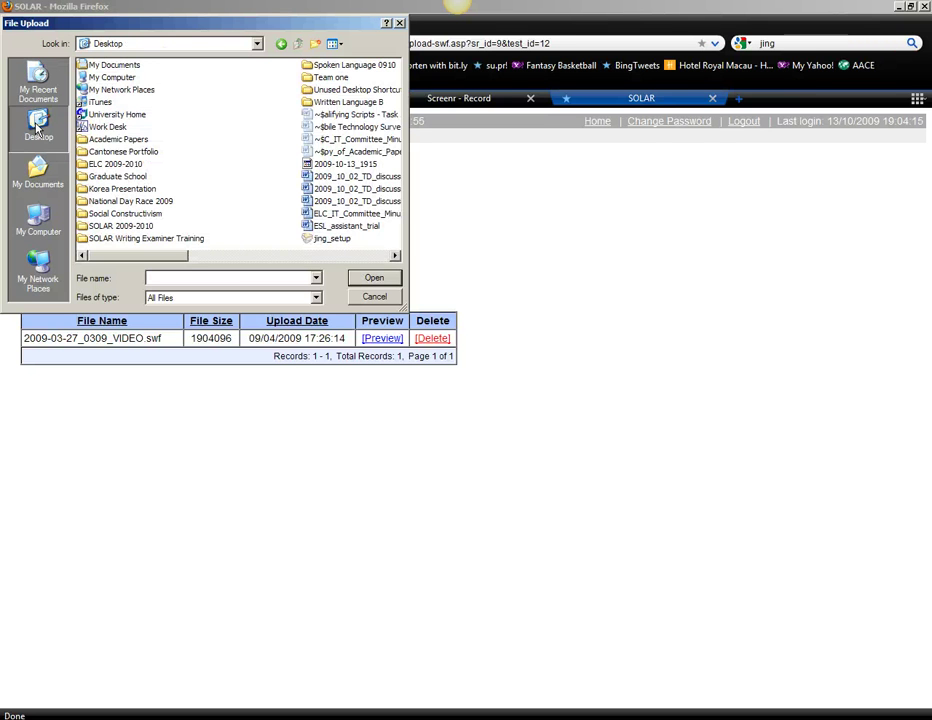
pyautogui.click(335, 256)
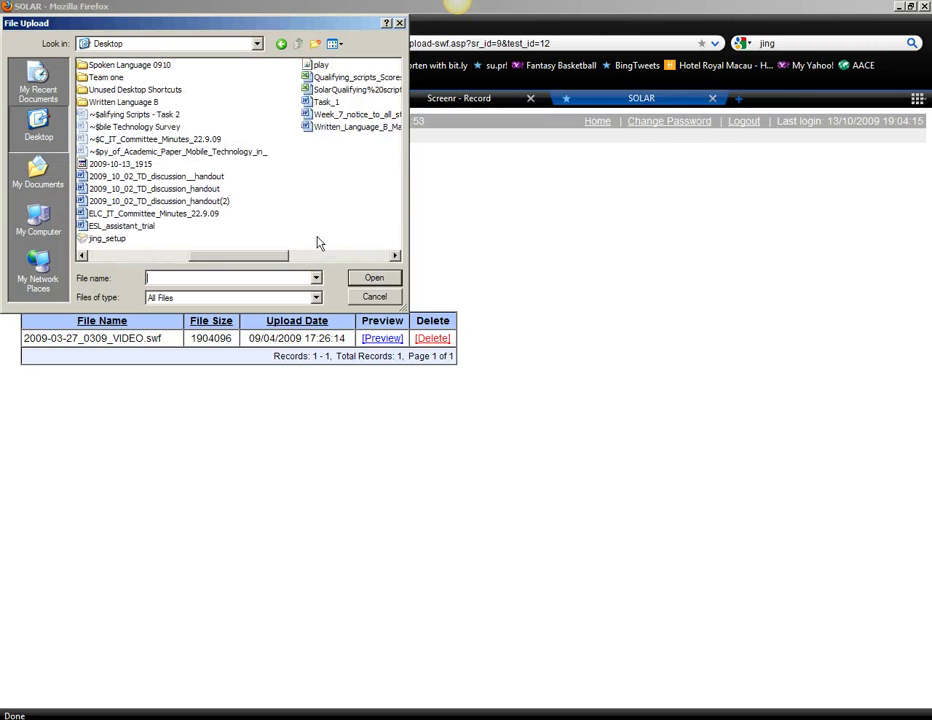
pyautogui.click(335, 255)
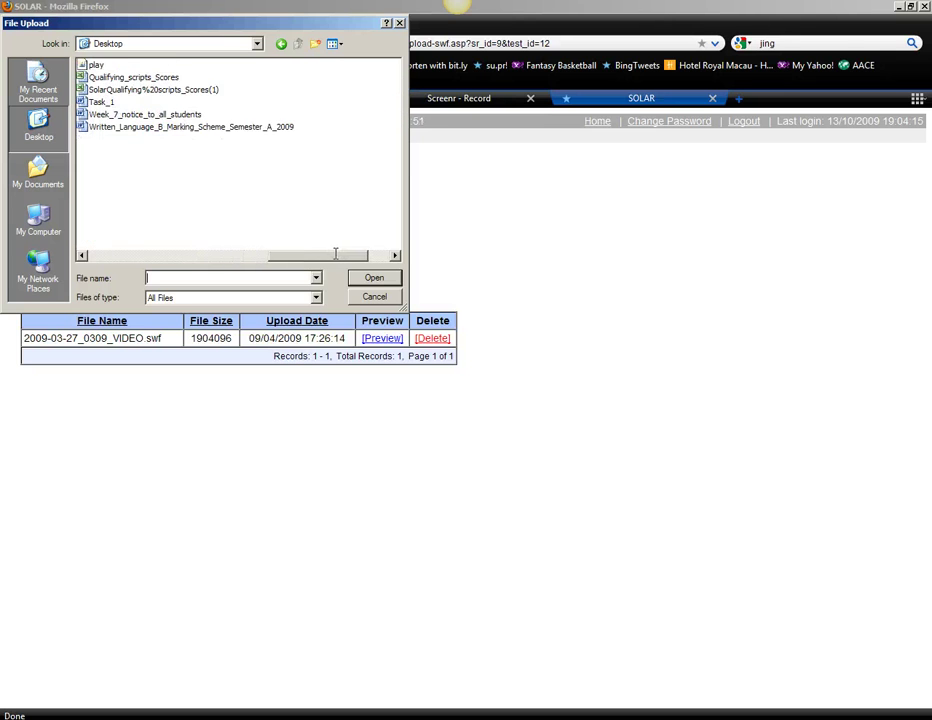
pyautogui.moveTo(335, 255); pyautogui.dragTo(258, 251)
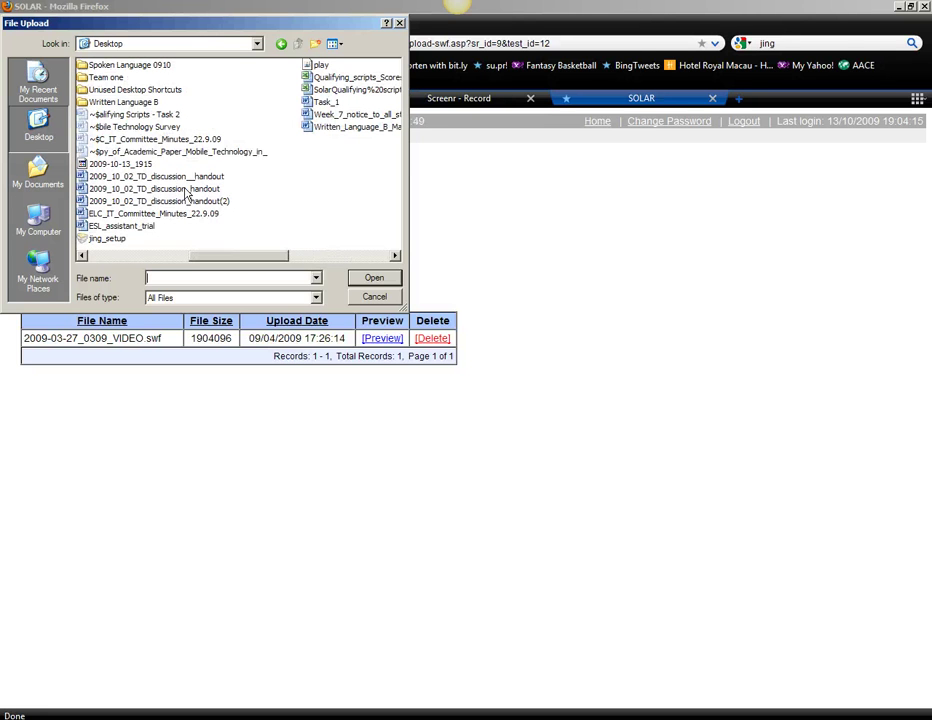
pyautogui.click(146, 166)
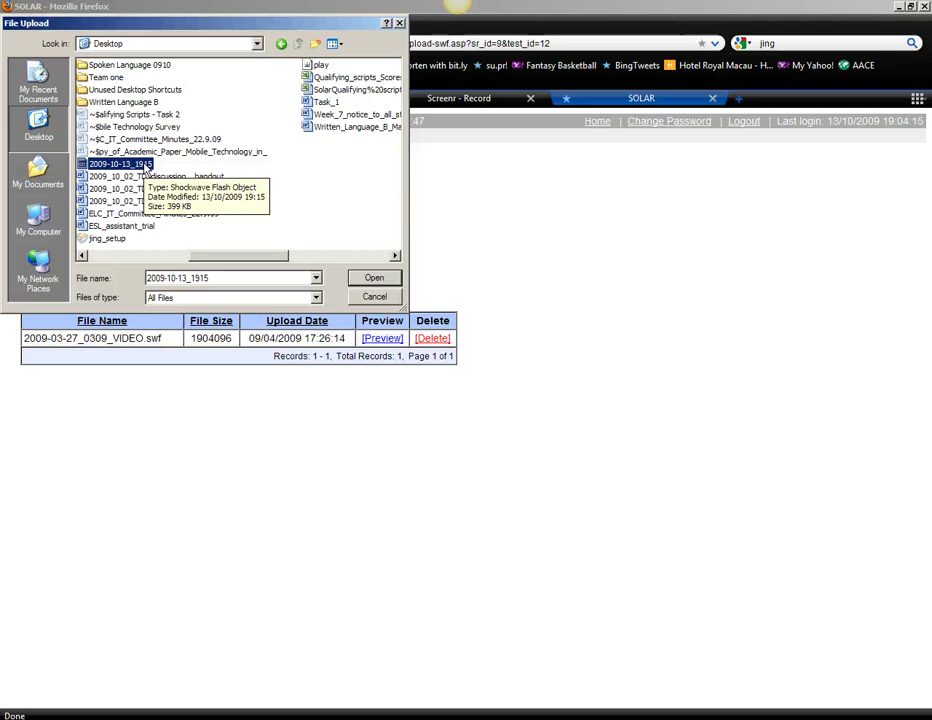
pyautogui.click(372, 296)
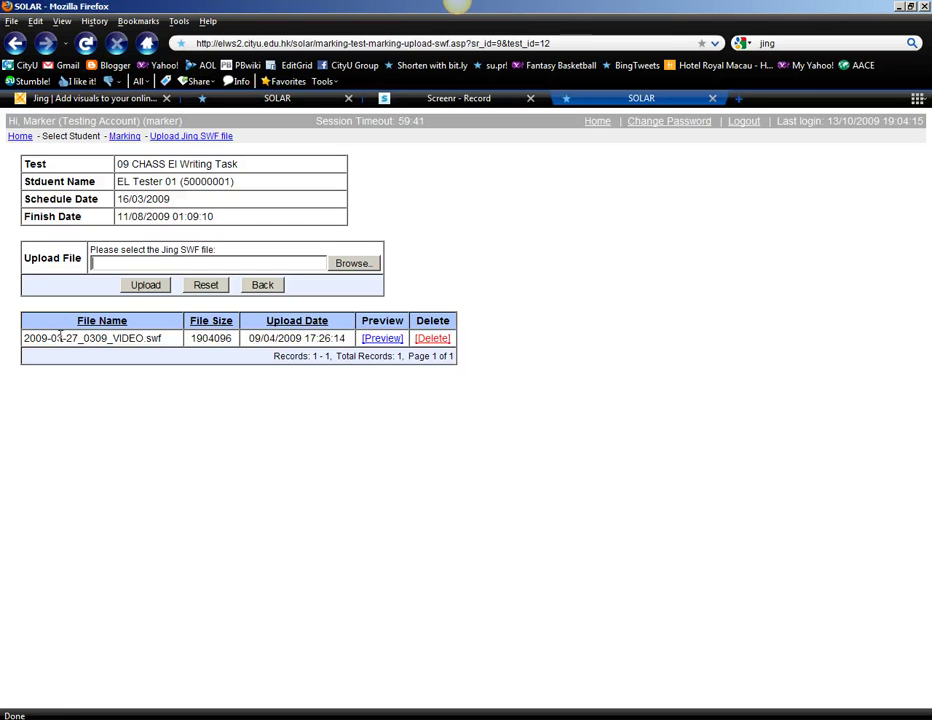
pyautogui.moveTo(25, 338); pyautogui.dragTo(450, 346)
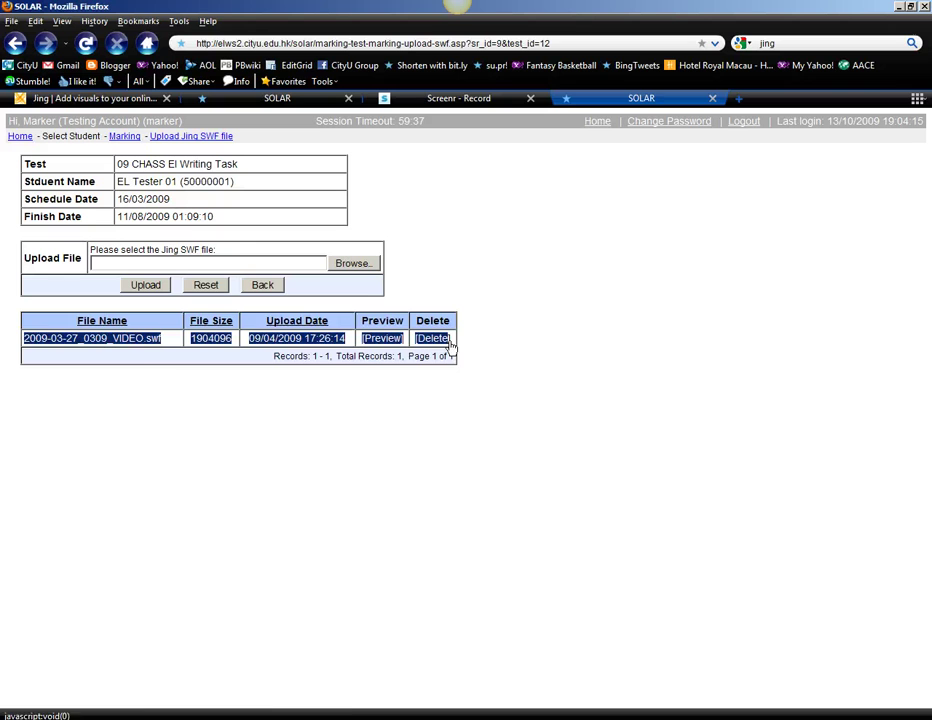
# - Go back from the upload form to the 09 CHASS El Writing Task marking page
pyautogui.click(259, 288)
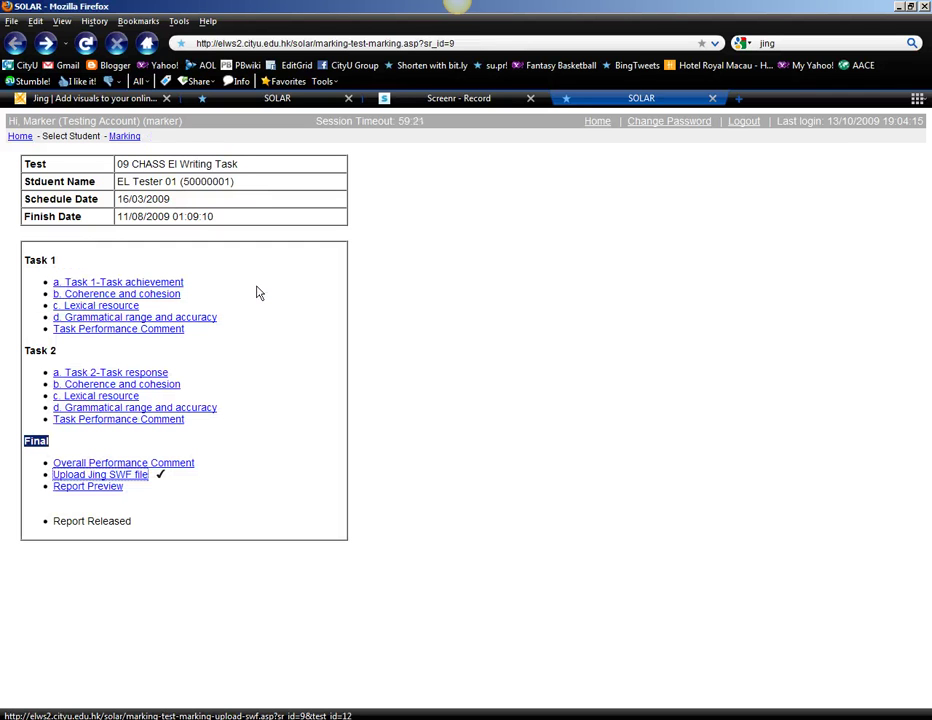